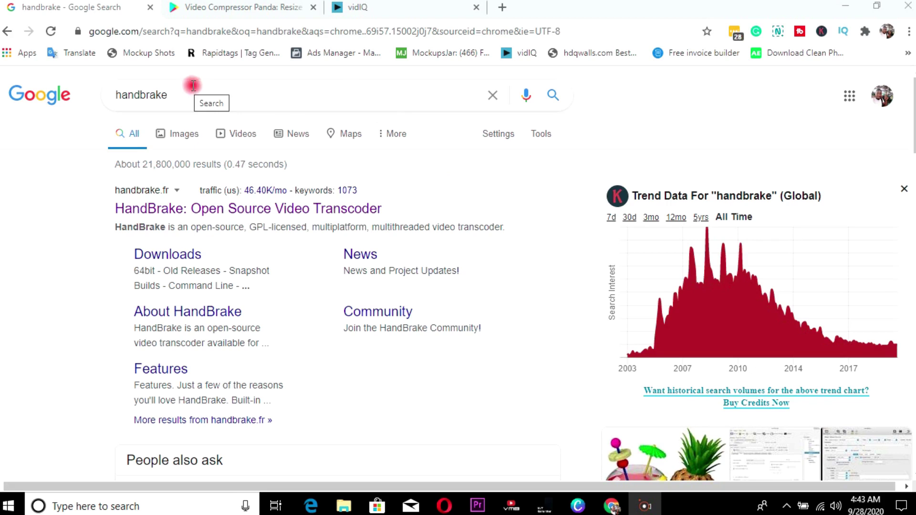
Step: Tidy the handbrake query, then open the 'HandBrake: Open Source Video Transcoder' result in a new tab
click(179, 94)
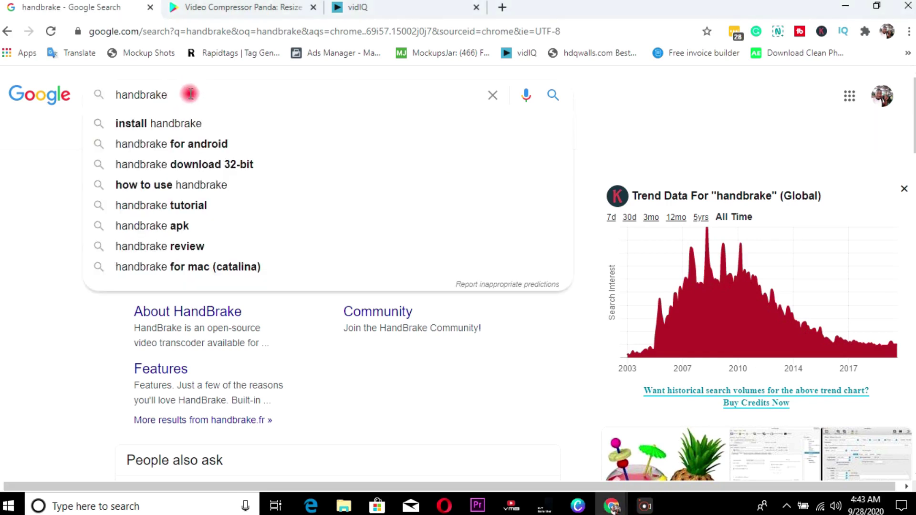
click(13, 143)
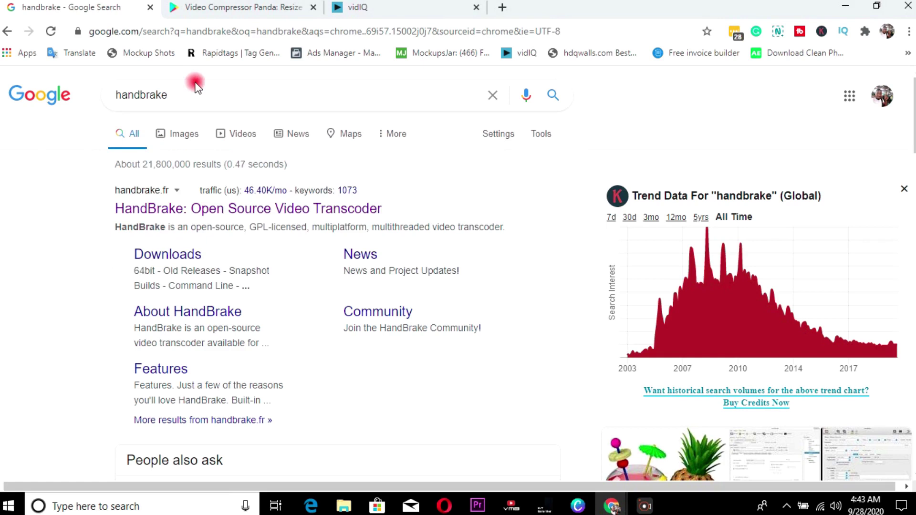
click(198, 90)
click(14, 200)
click(322, 209)
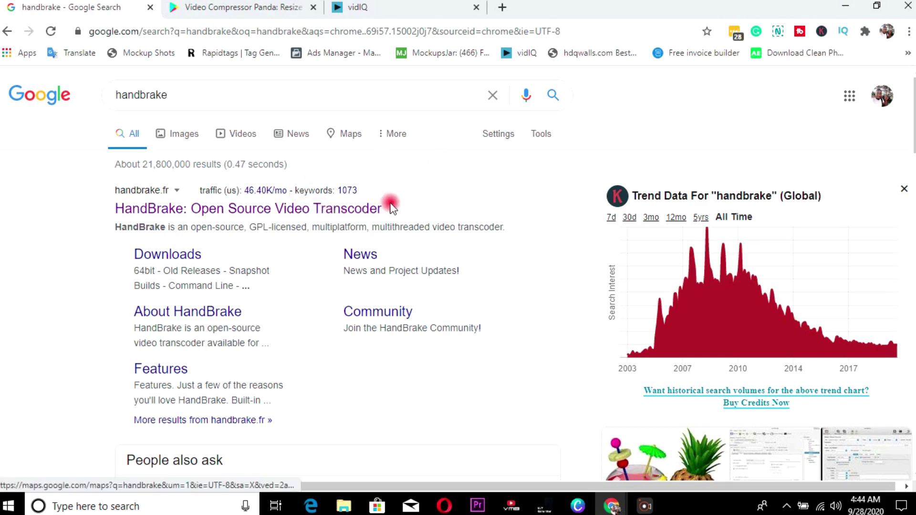
right_click(313, 208)
click(344, 212)
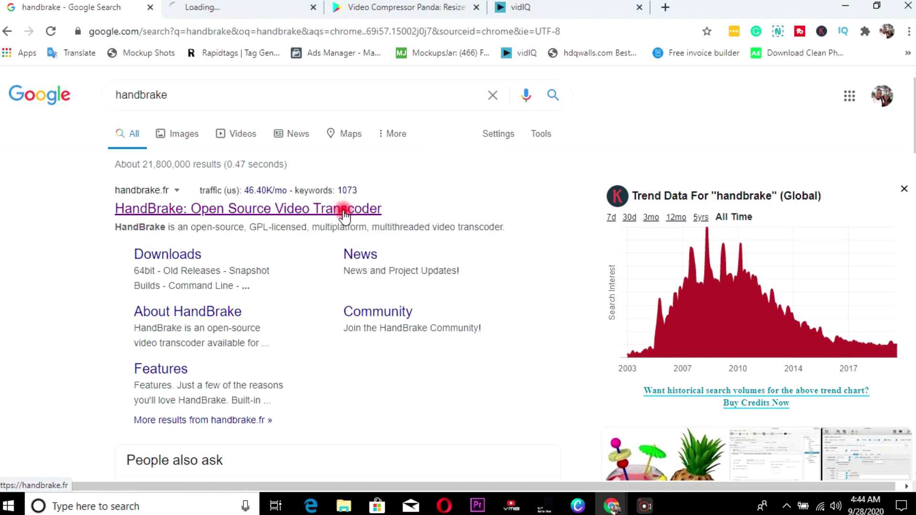
Step: Start the HandBrake 1.3.3 Windows installer download, pause it, and minimize Chrome and Explorer to the desktop
click(255, 7)
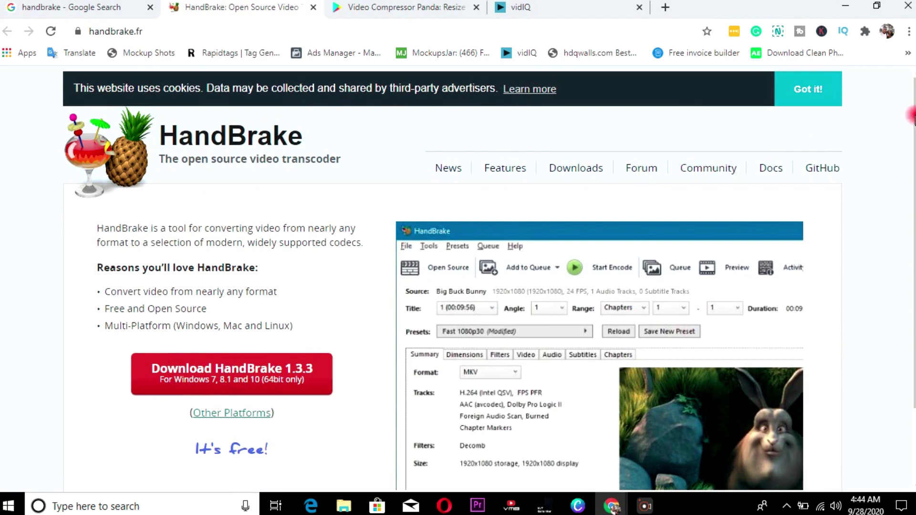
scroll(909, 115, down, 1)
scroll(851, 124, up, 1)
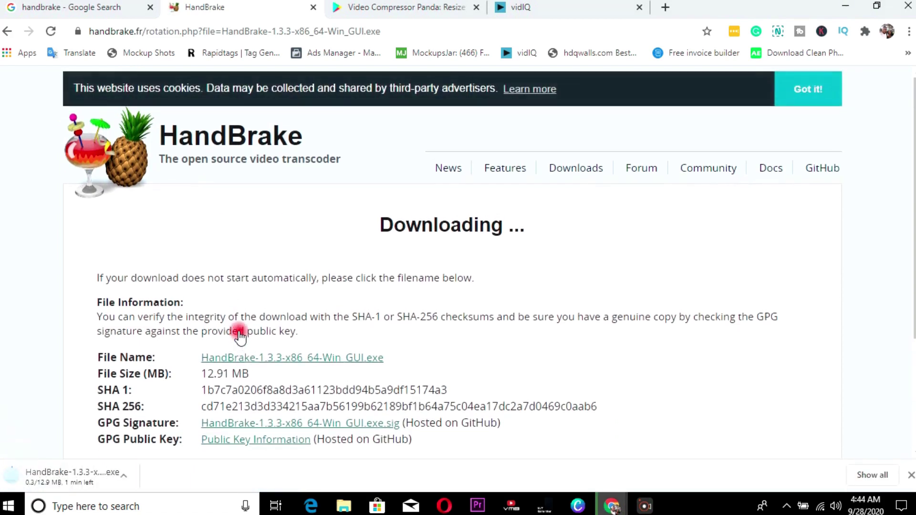
click(130, 475)
click(163, 415)
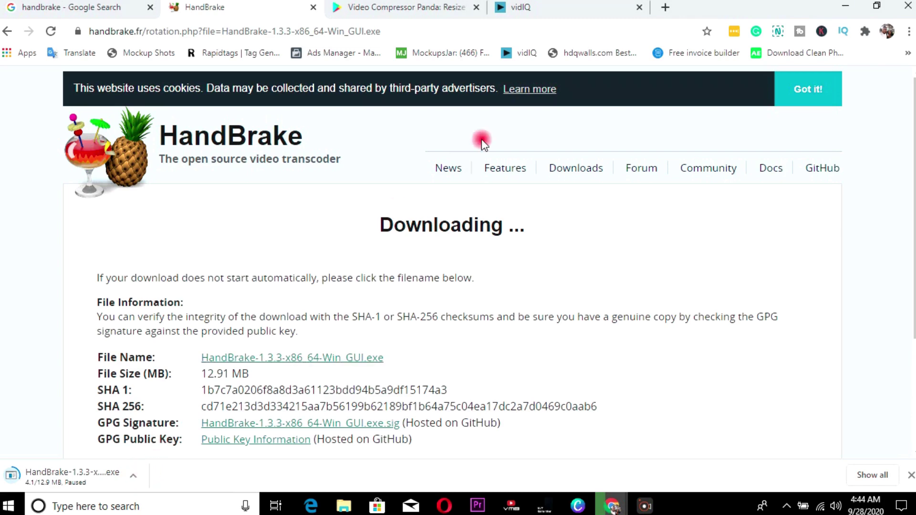
click(839, 5)
click(841, 5)
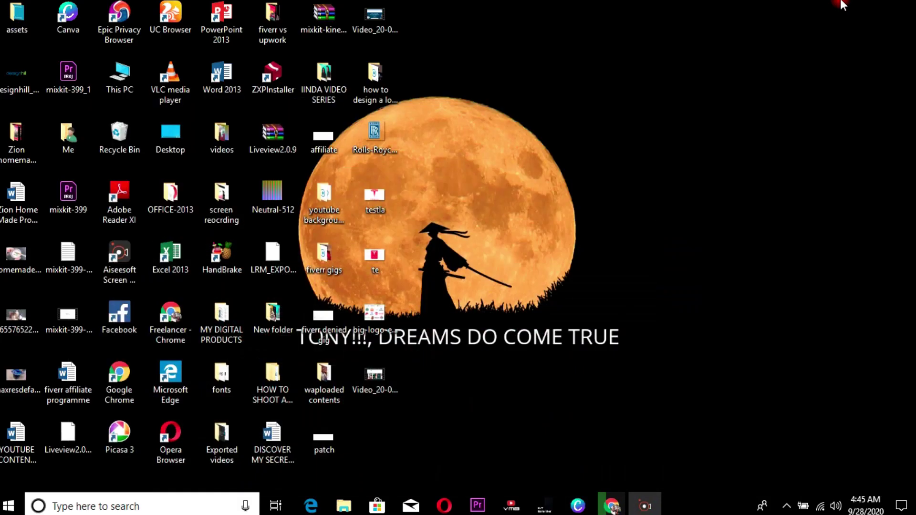
Step: Launch HandBrake from its desktop shortcut after a brief Start search for 'hand'
double_click(228, 261)
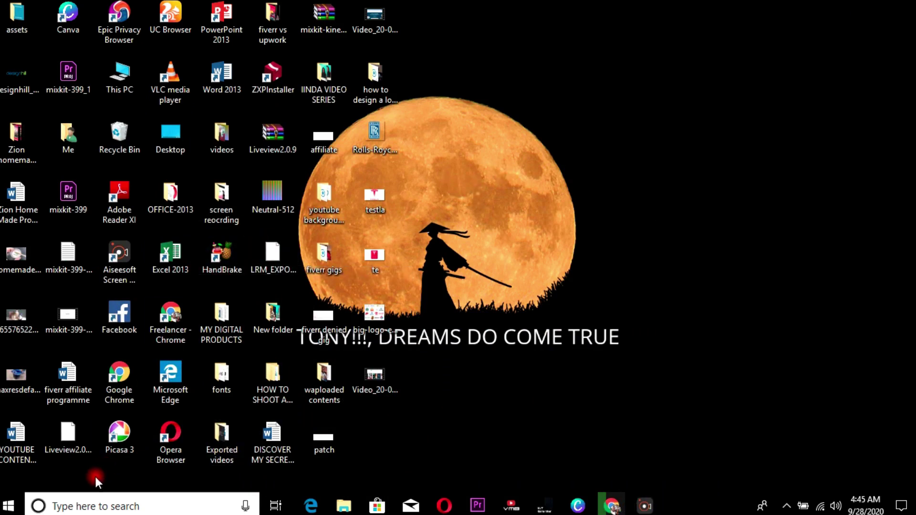
click(86, 505)
text(hand)
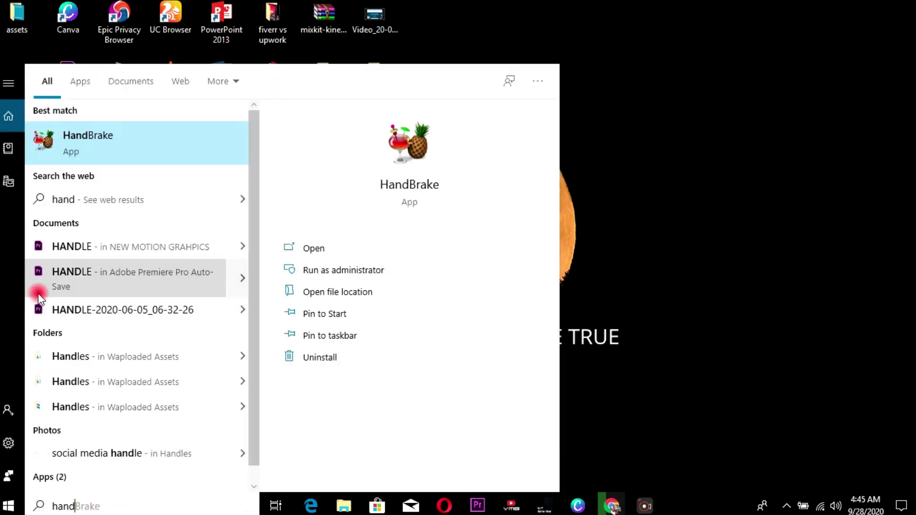
click(101, 152)
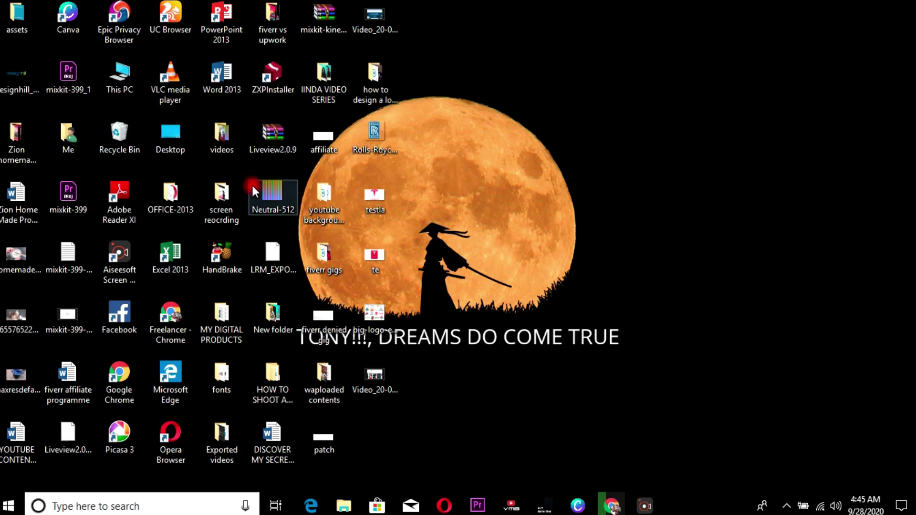
double_click(234, 259)
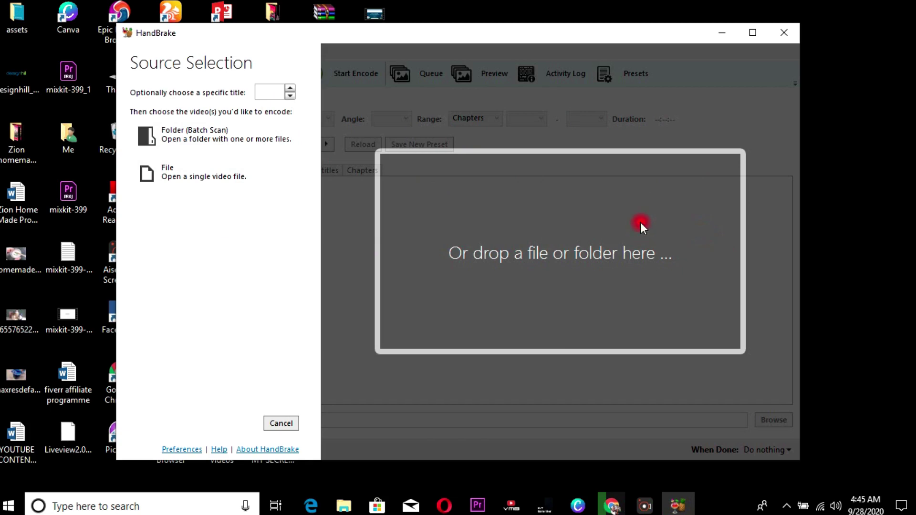
Step: Drag the 467 MB video 20200928_083722 from Exported videos onto HandBrake to load it as the source
click(351, 501)
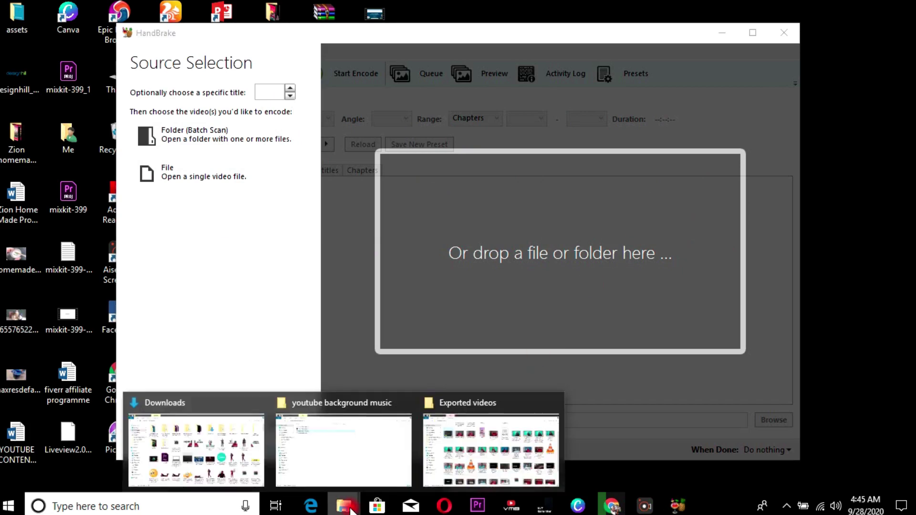
click(469, 452)
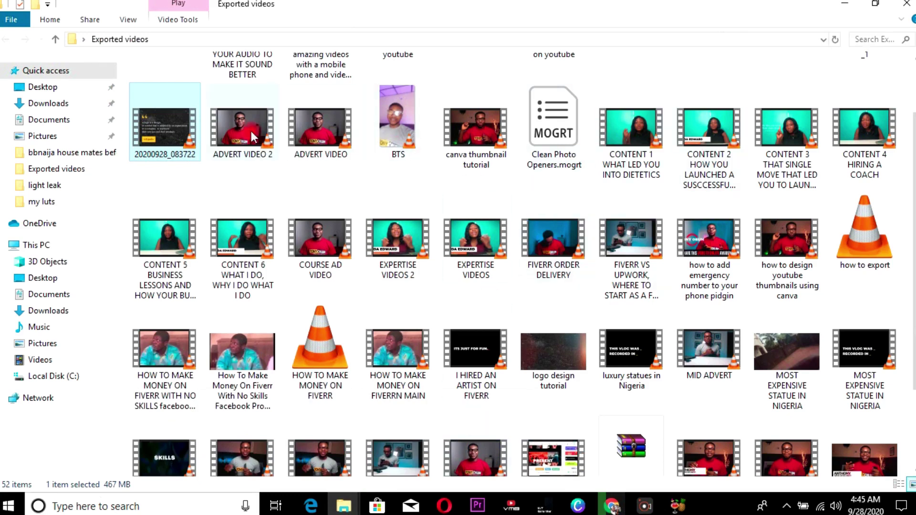
click(242, 144)
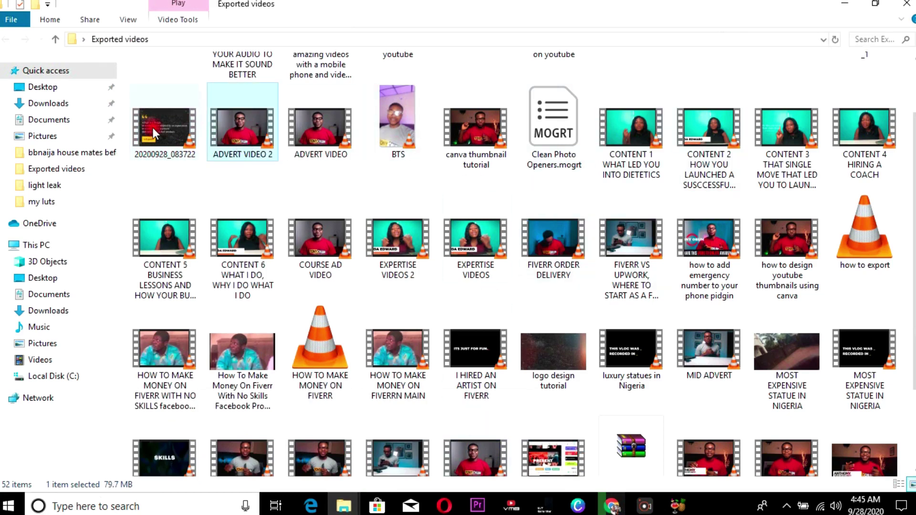
click(148, 126)
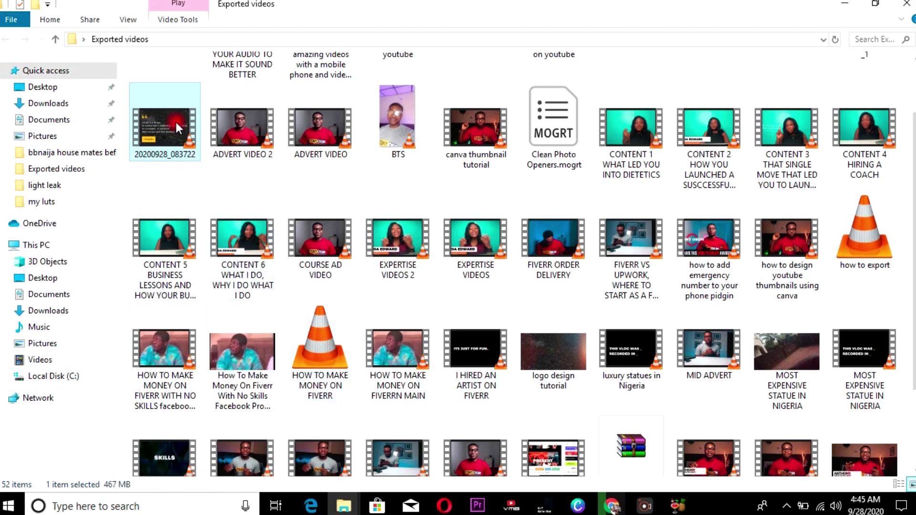
mouse_move(176, 120)
mouse_down()
mouse_move(677, 507)
mouse_move(576, 251)
mouse_up()
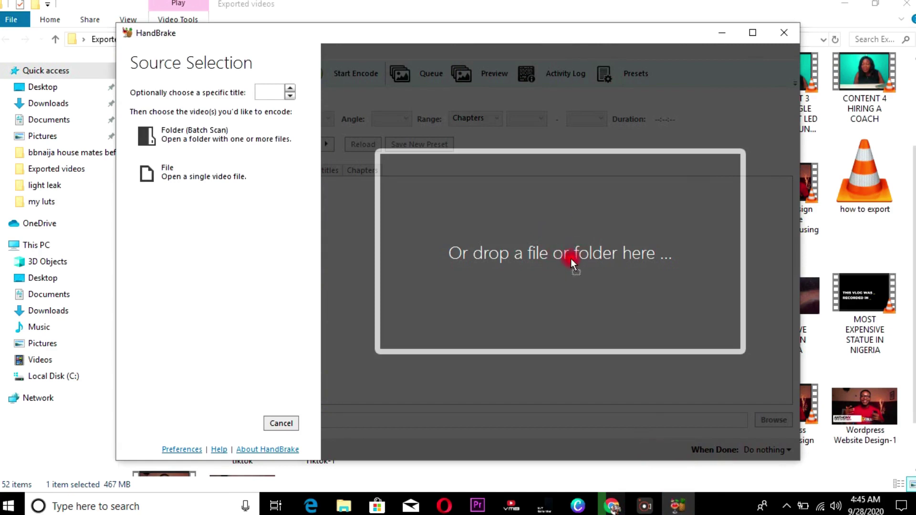
drag(547, 246, 547, 246)
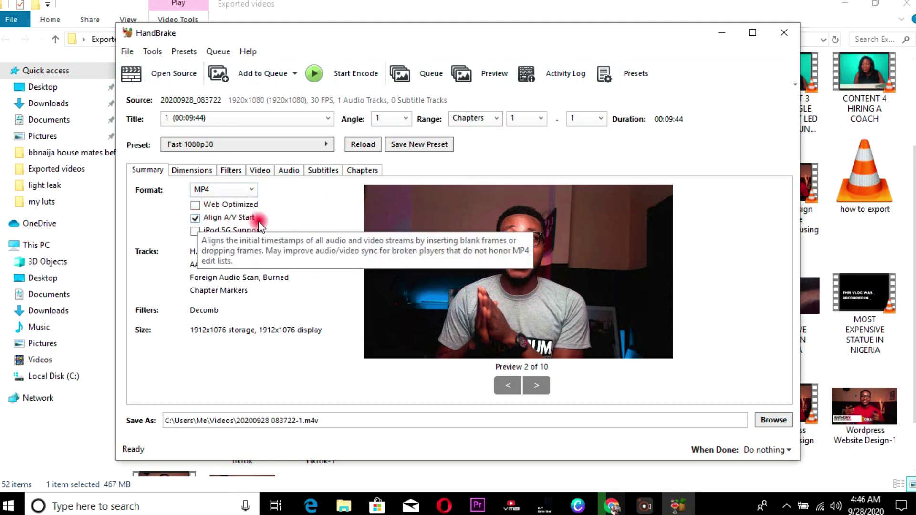
Step: Enable Web Optimized on the Summary tab and keep MP4 as the container format
click(195, 206)
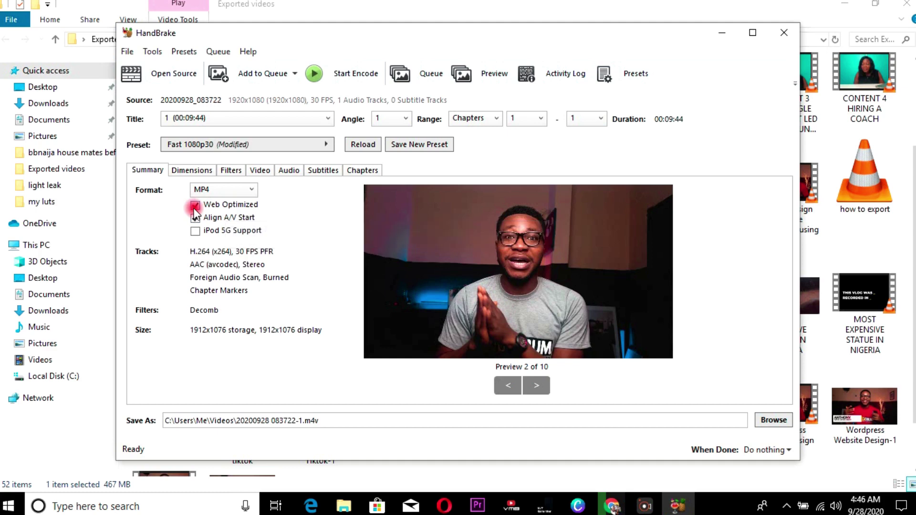
click(217, 193)
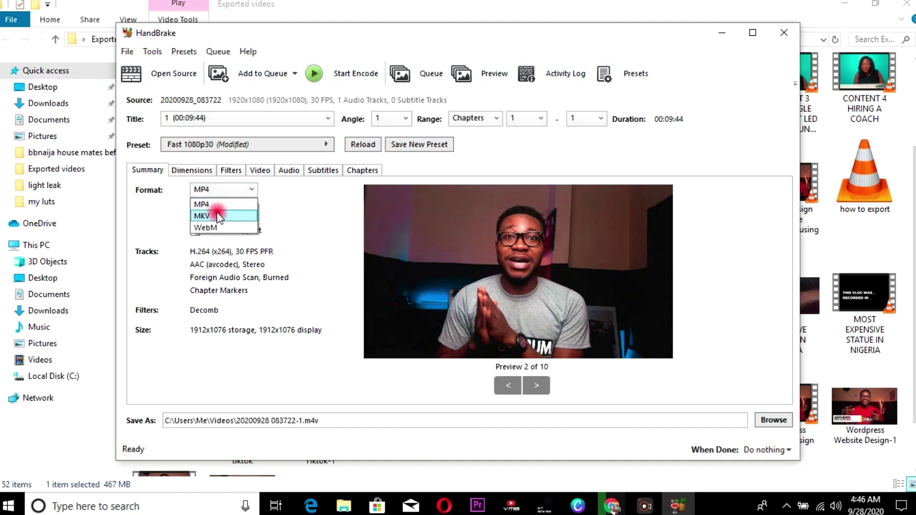
click(216, 204)
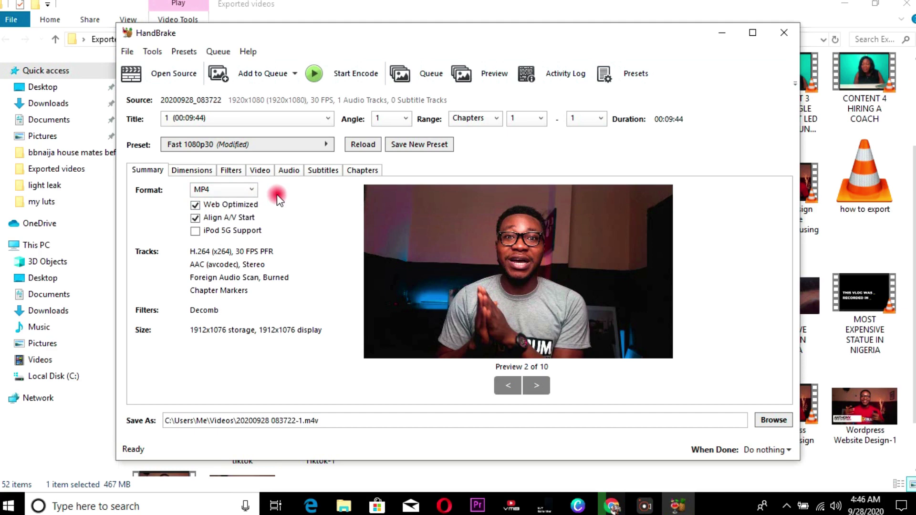
Step: Review the Dimensions, Filters, Video and Audio settings, keeping H.264 (x264) as the video codec
click(210, 175)
click(231, 174)
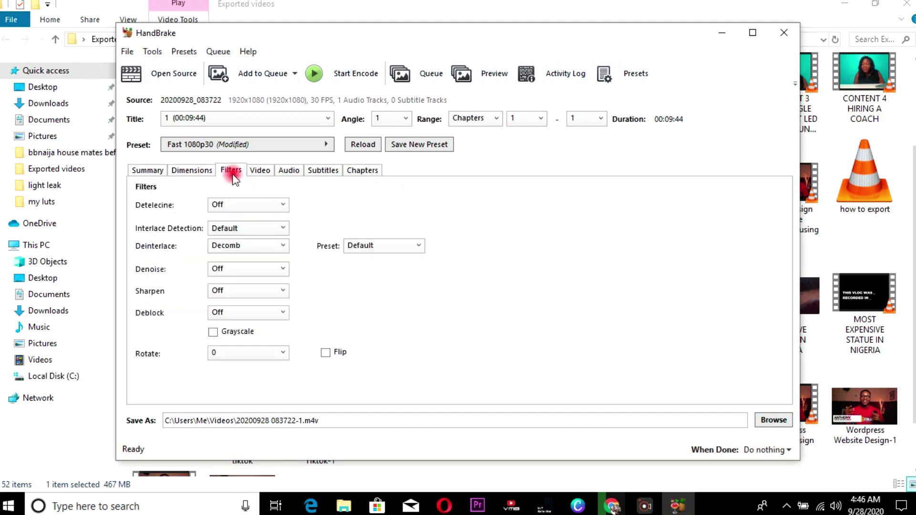
click(257, 175)
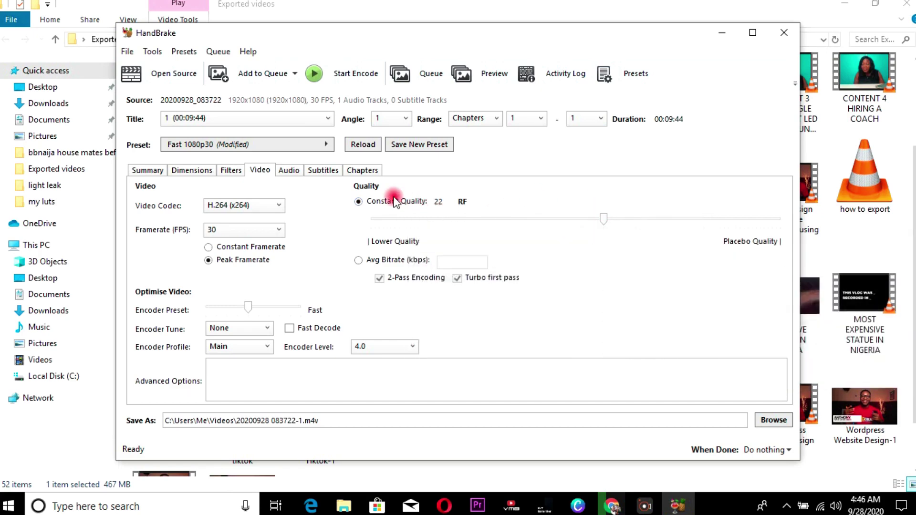
click(291, 174)
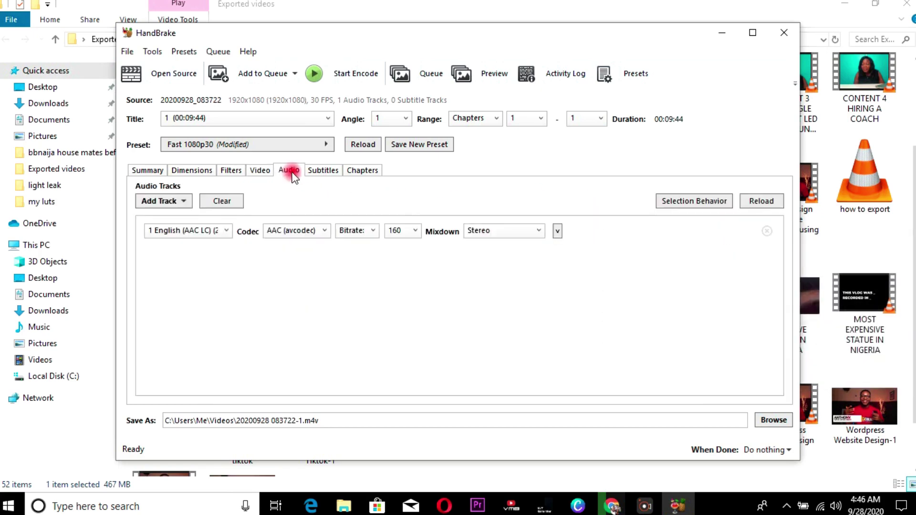
click(260, 172)
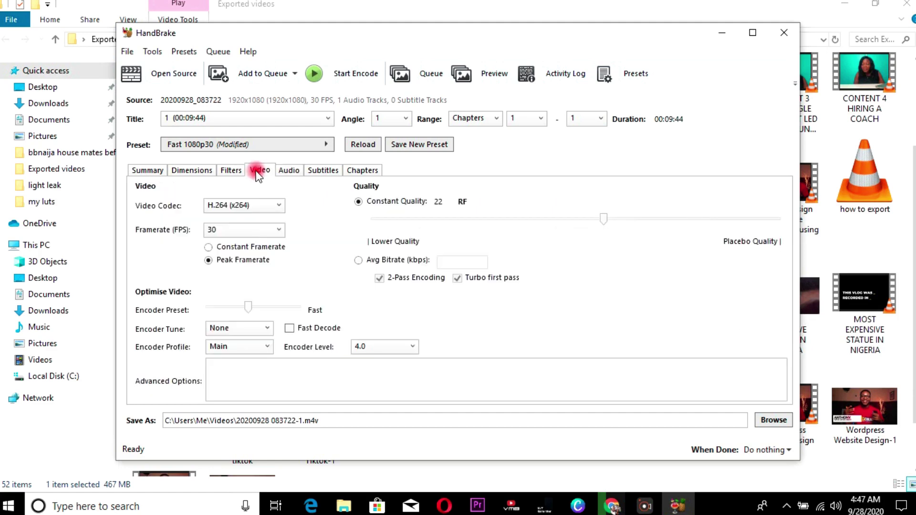
click(225, 206)
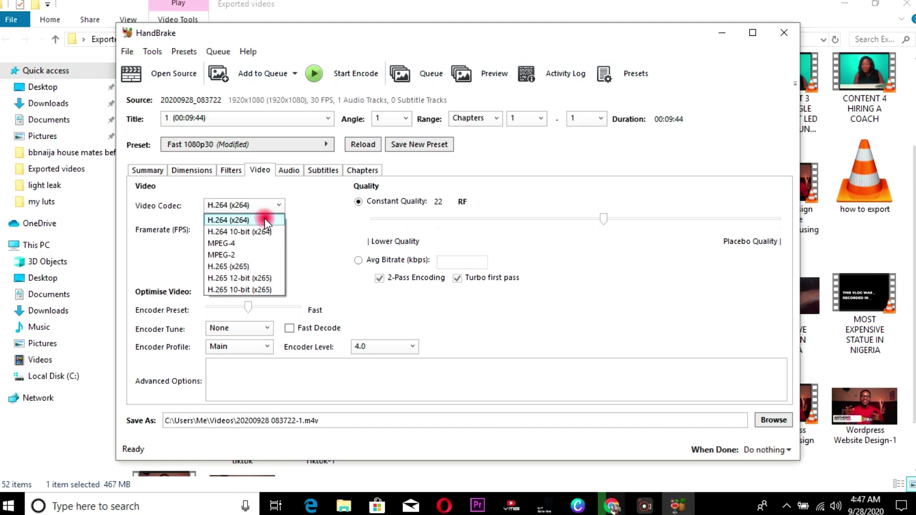
click(313, 202)
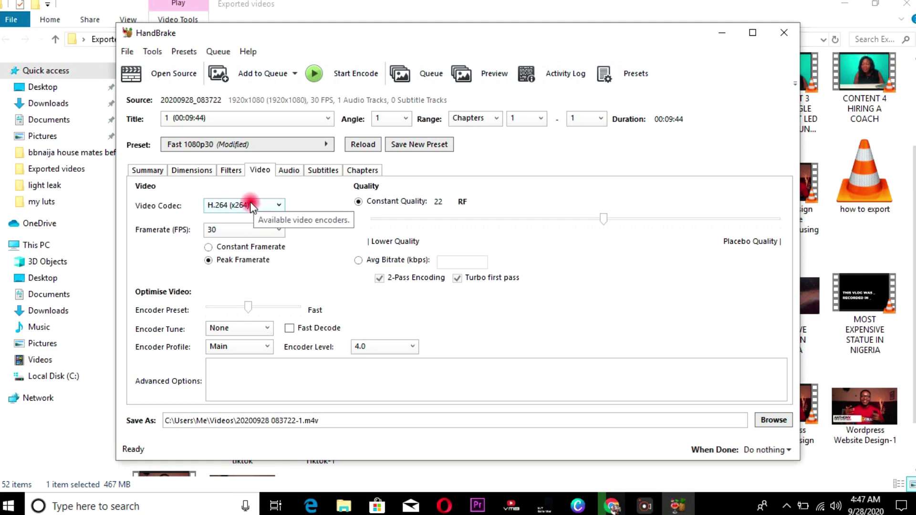
click(650, 504)
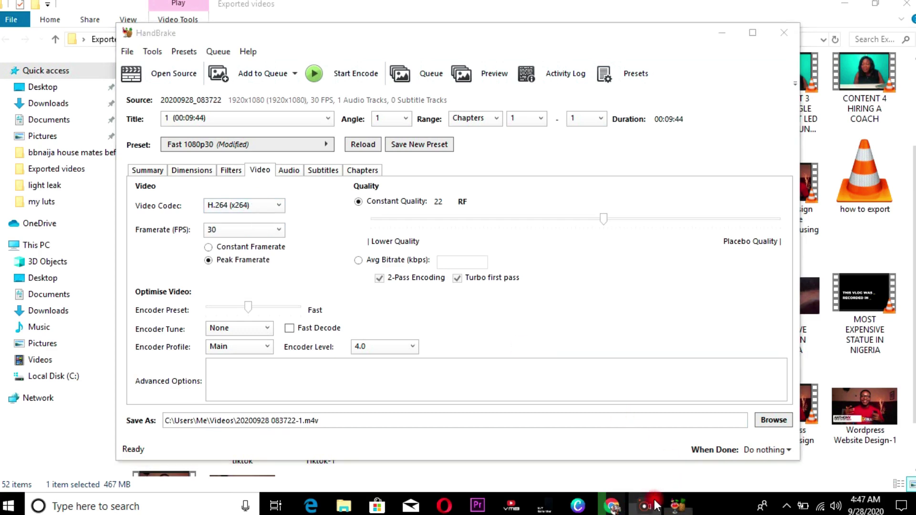
Step: Set Foreign Audio Scan subtitles to Forced Only and Burn In, then return to the Summary overview
click(294, 171)
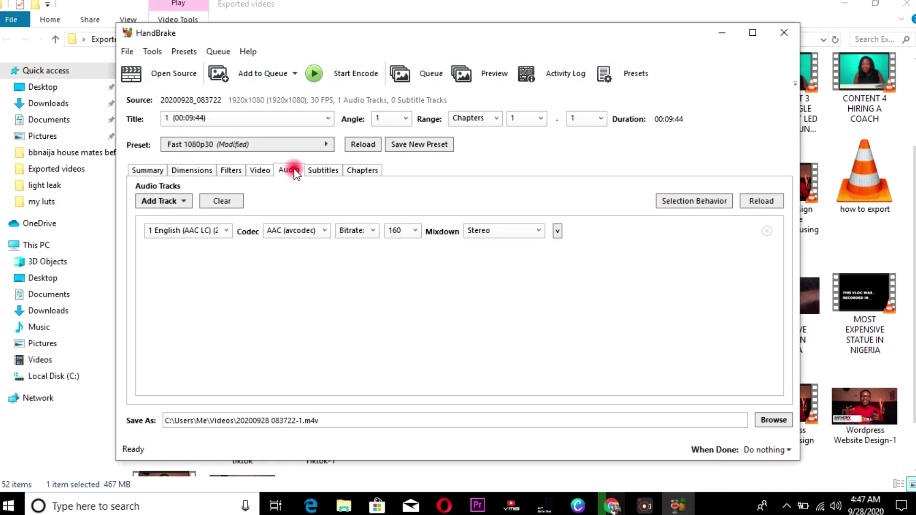
click(313, 177)
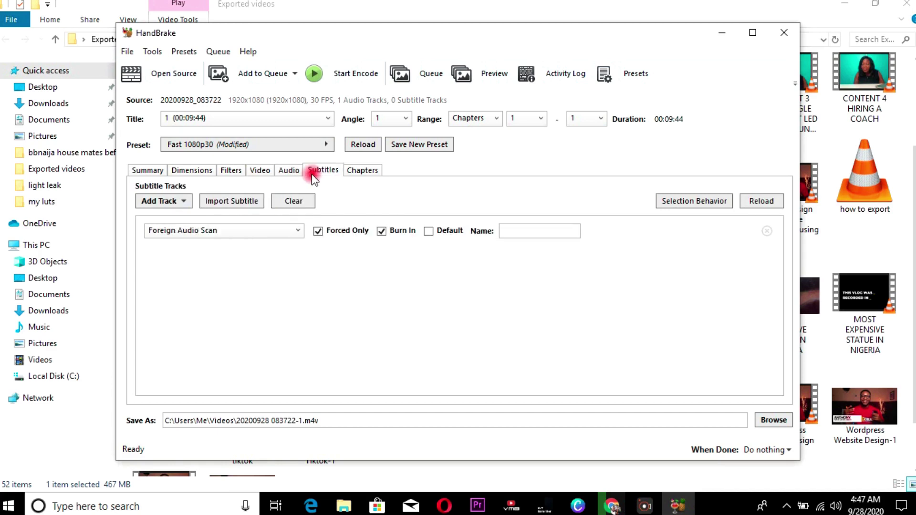
click(144, 174)
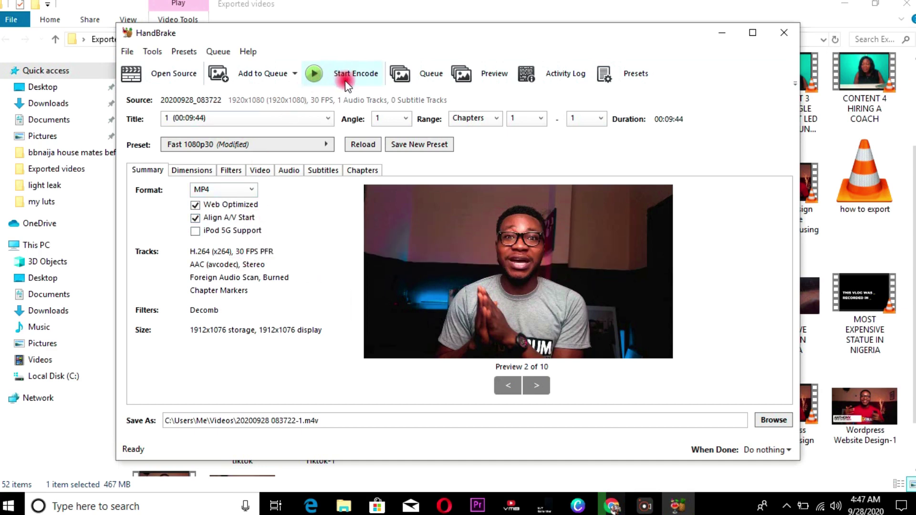
Step: Set the destination to the Desktop with the new file name 'new video zise'
click(776, 419)
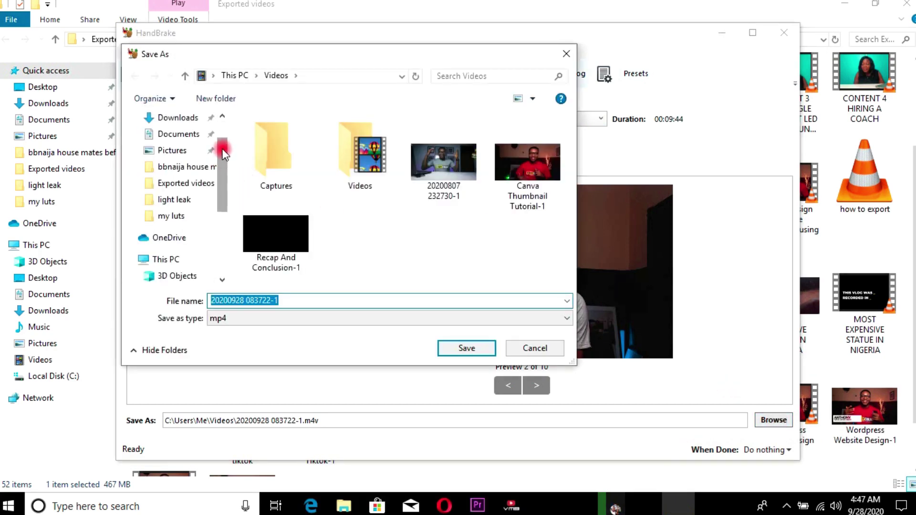
drag(219, 148, 222, 134)
click(169, 118)
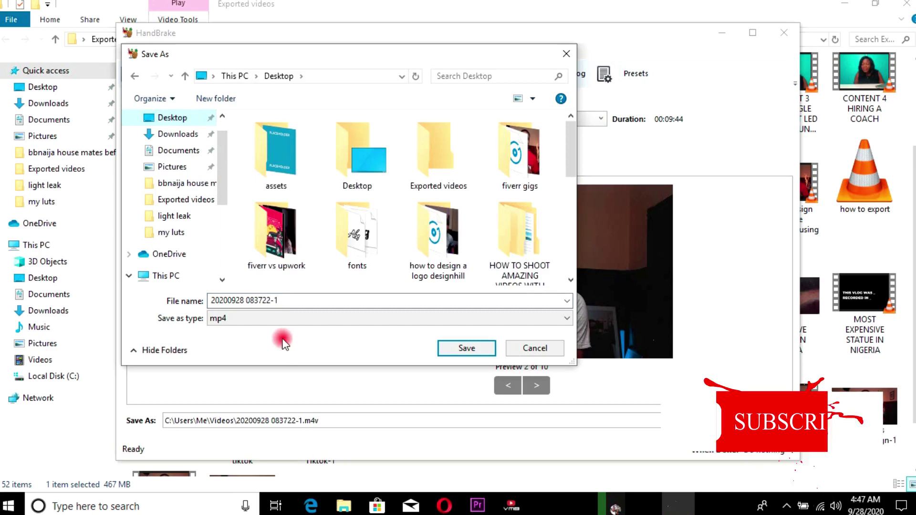
click(288, 299)
key(ctrl+a)
text(ne)
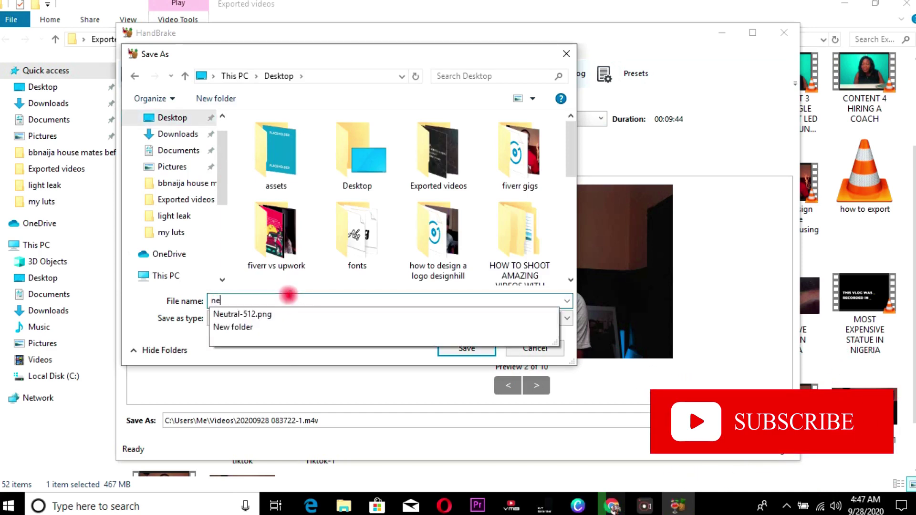
text(w video zise)
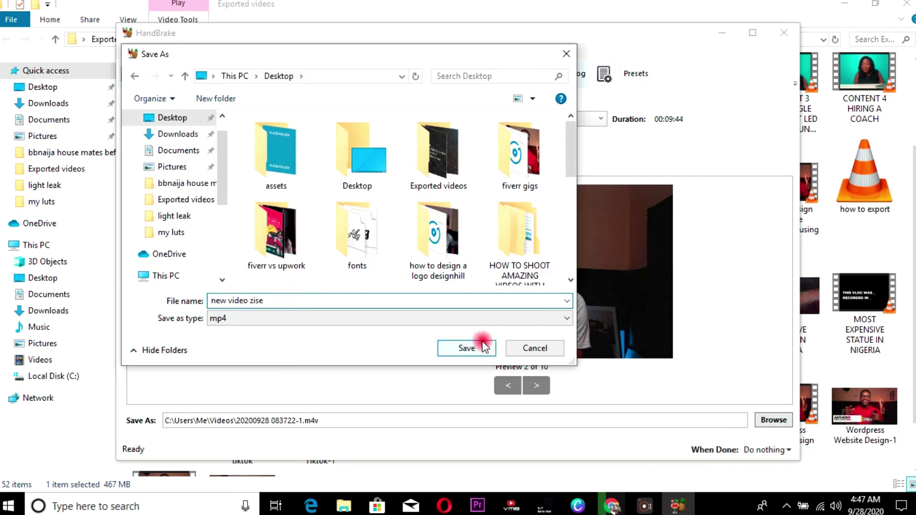
click(456, 347)
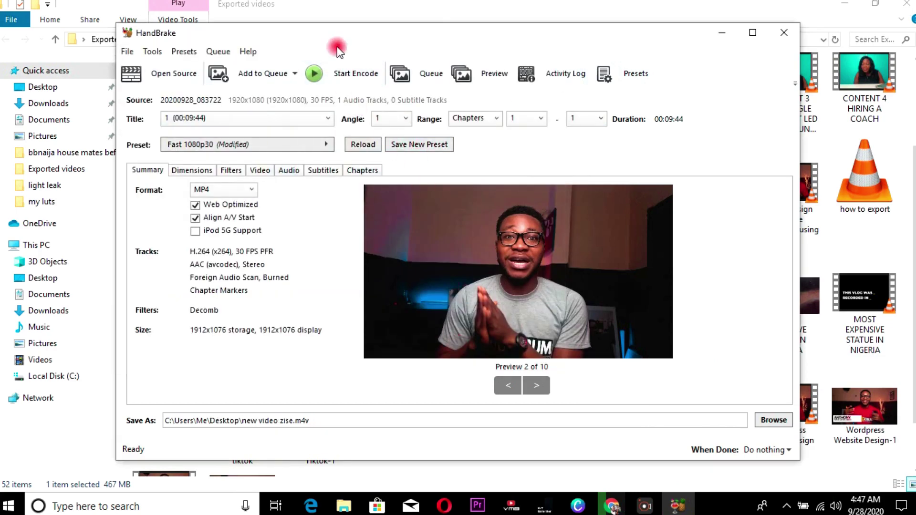
Step: Start the encode to the new Desktop file
click(347, 81)
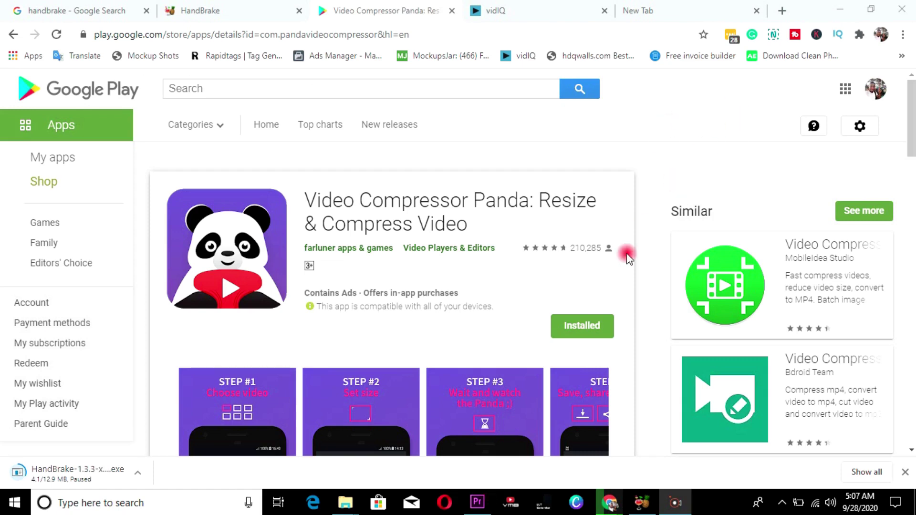
Step: Check the Properties of 'new video zise' on the Desktop (about 81 MB), then bring HandBrake back to the front
click(840, 10)
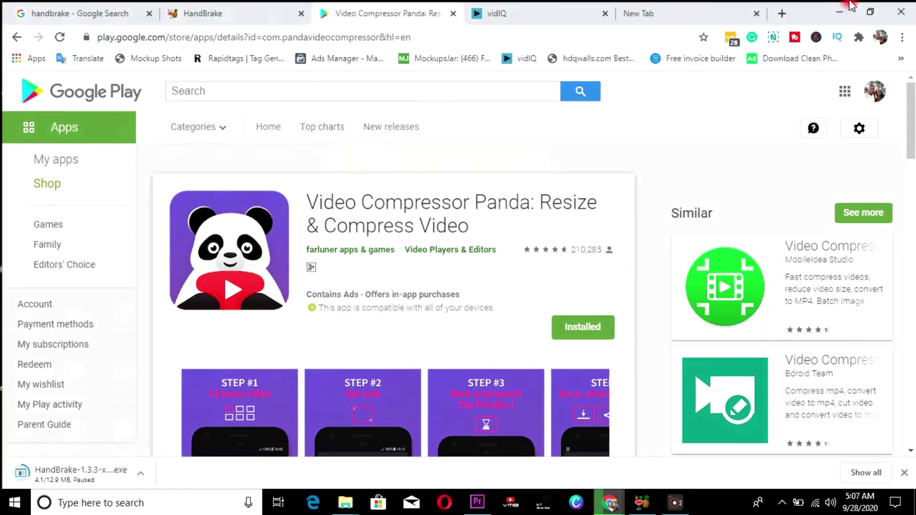
click(643, 504)
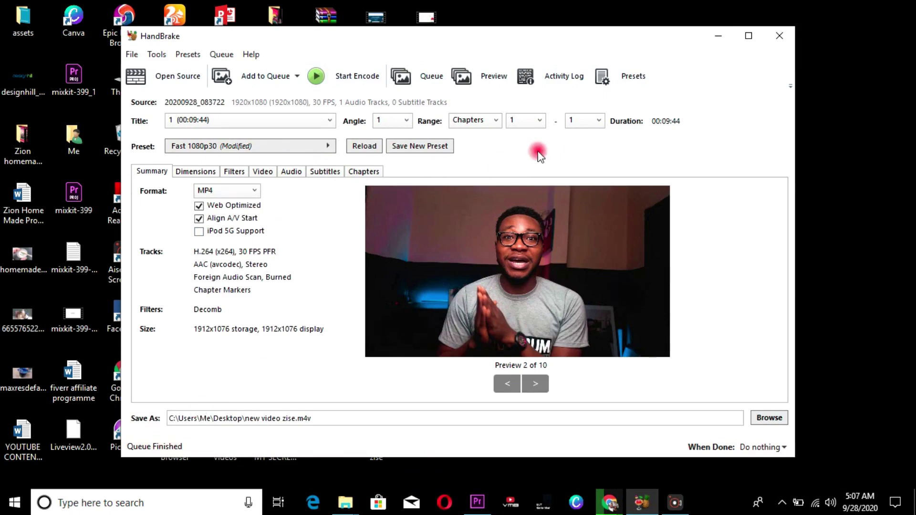
click(719, 34)
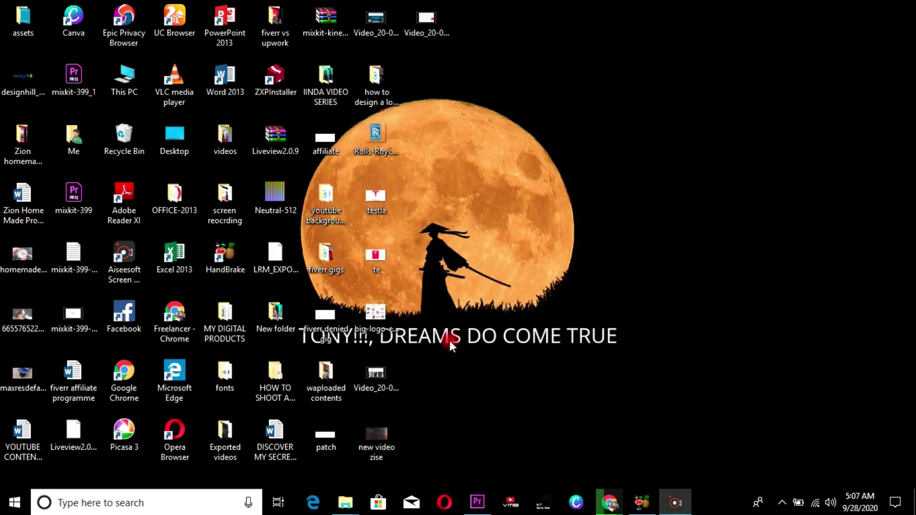
click(377, 430)
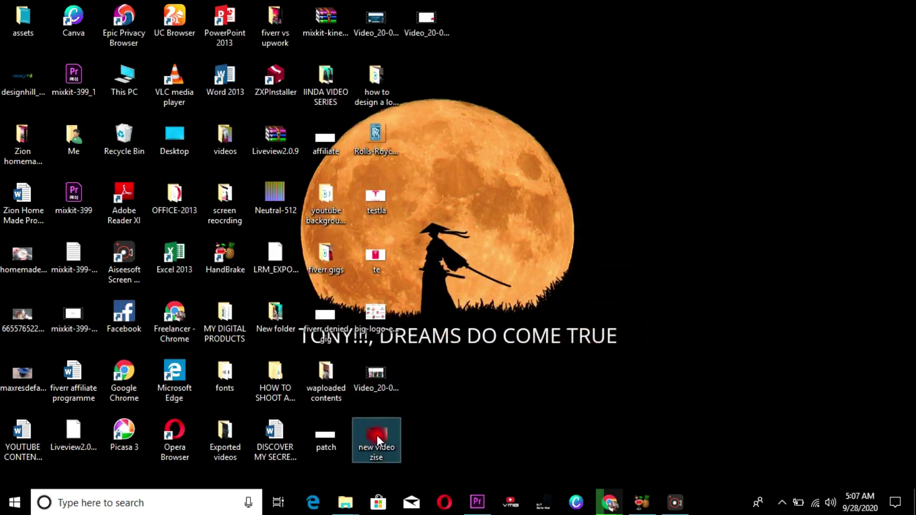
right_click(381, 428)
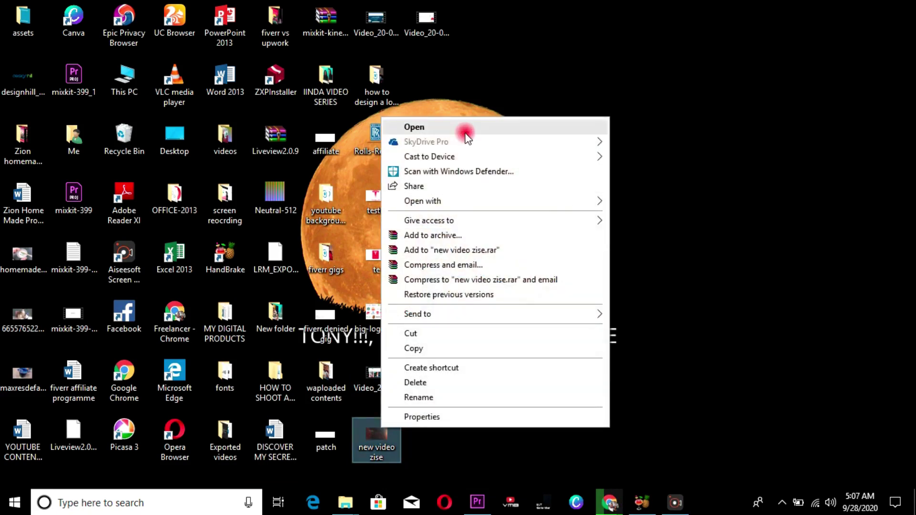
click(427, 416)
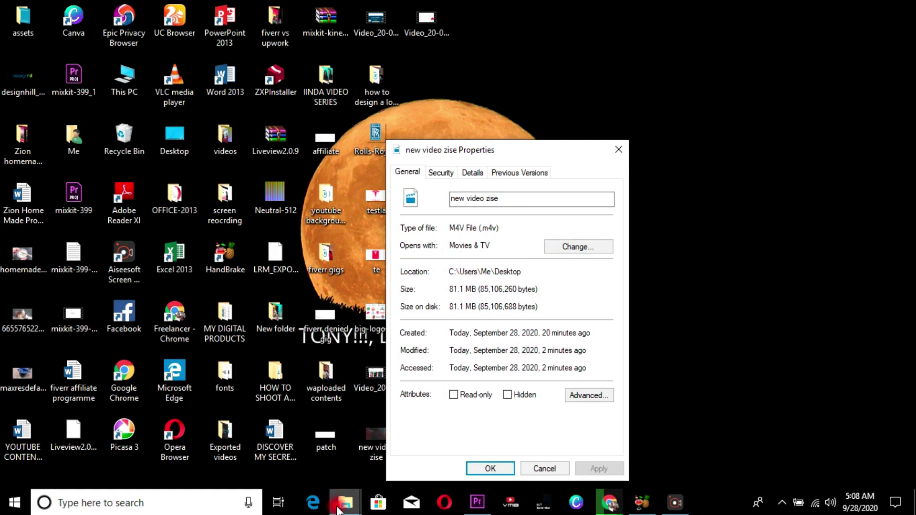
mouse_move(345, 503)
click(452, 415)
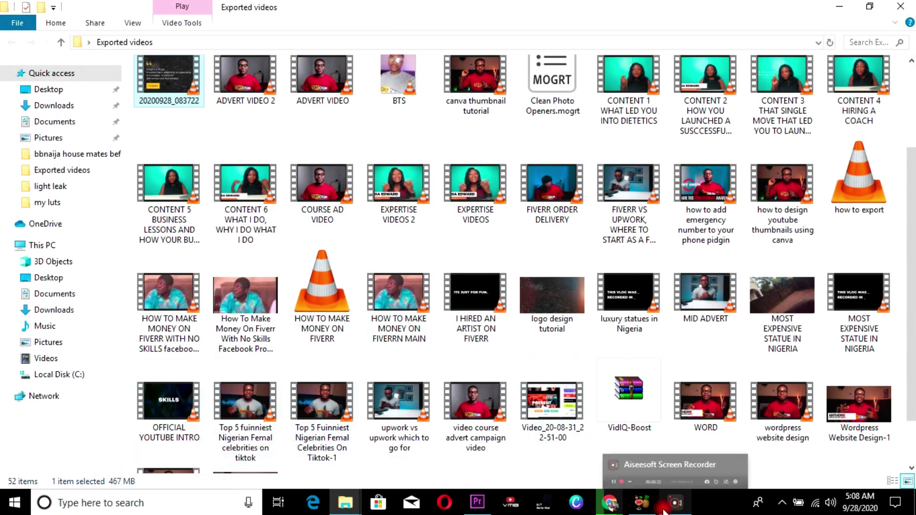
click(643, 503)
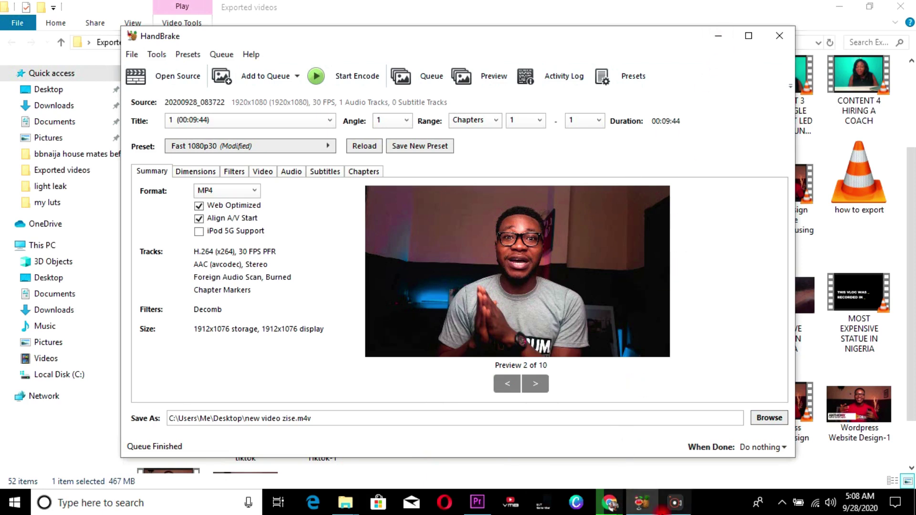
Step: Switch to the Google Play browser window and move through the HandBrake tab to a blank New Tab page
click(620, 505)
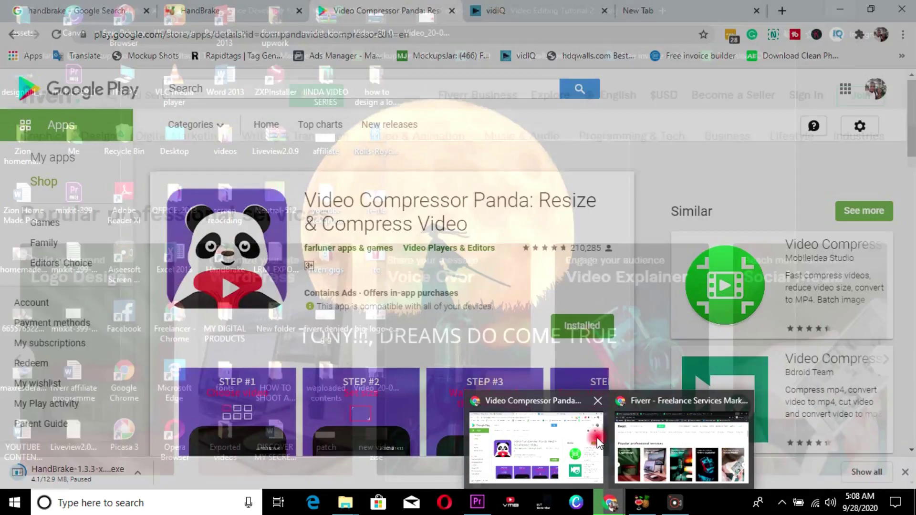
click(597, 438)
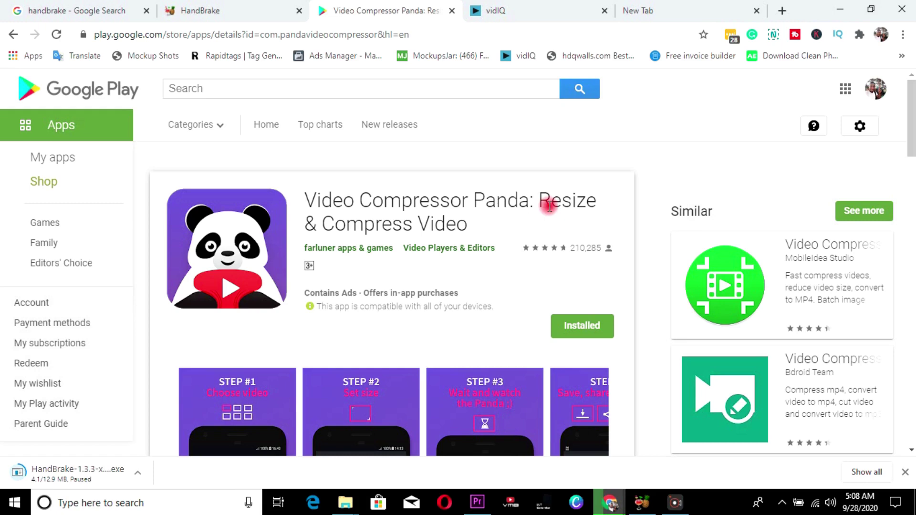
click(243, 7)
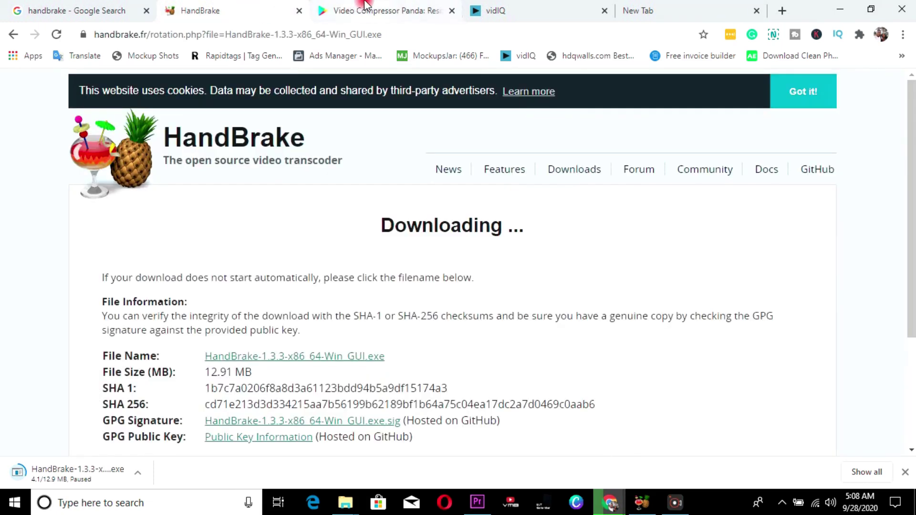
Step: Load youtube.com in a new tab and go to your own channel page from the account menu
click(621, 10)
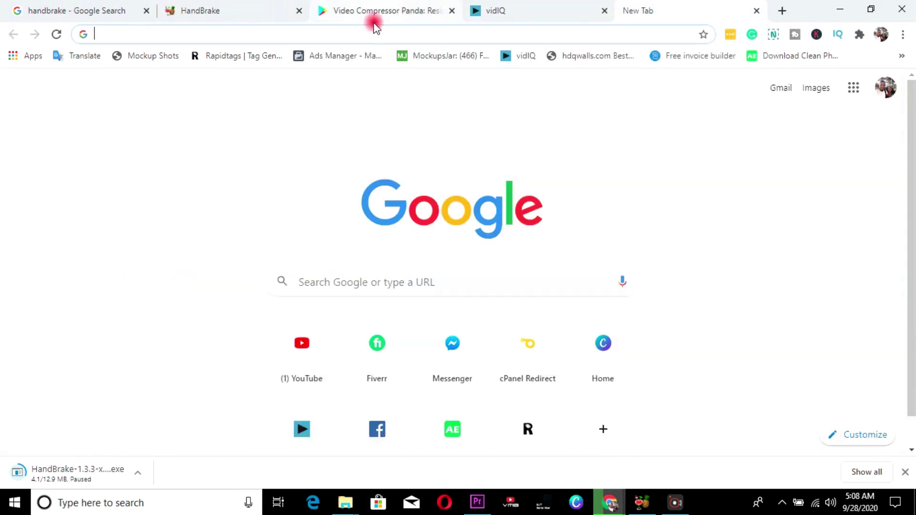
click(374, 29)
text(you)
key(Return)
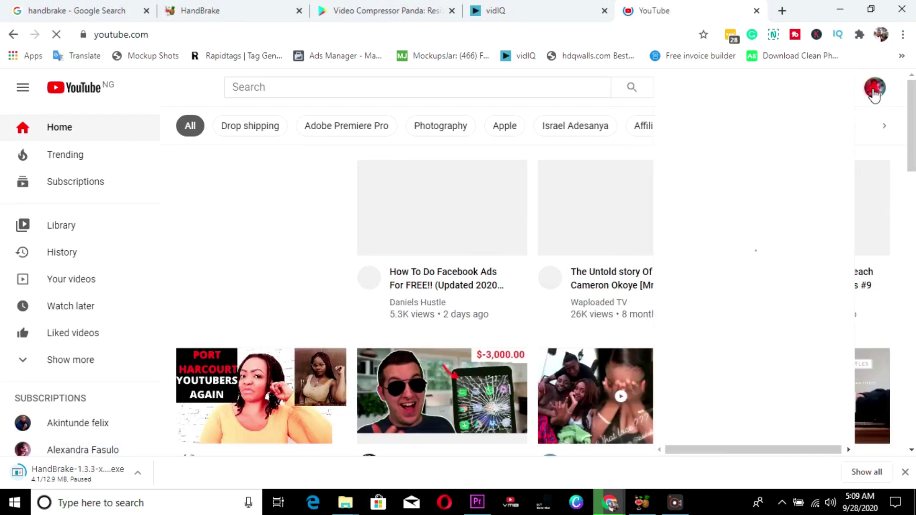
click(874, 92)
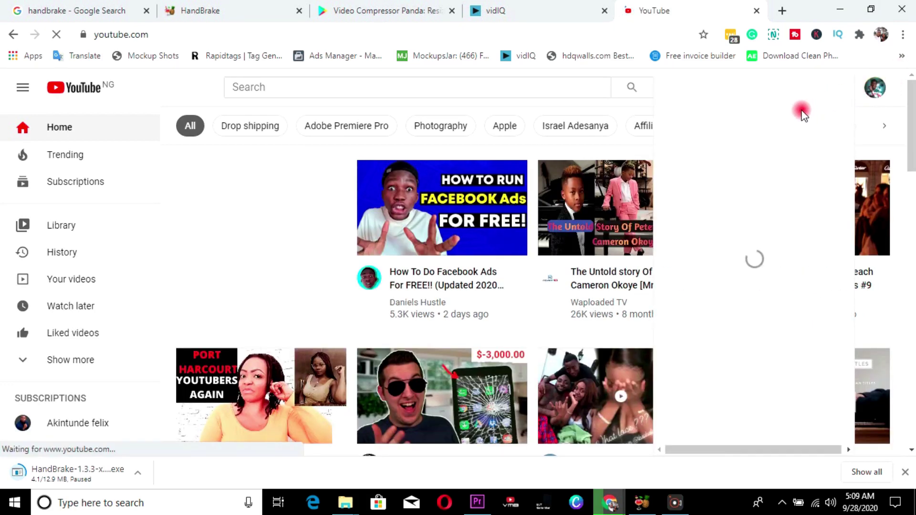
click(735, 165)
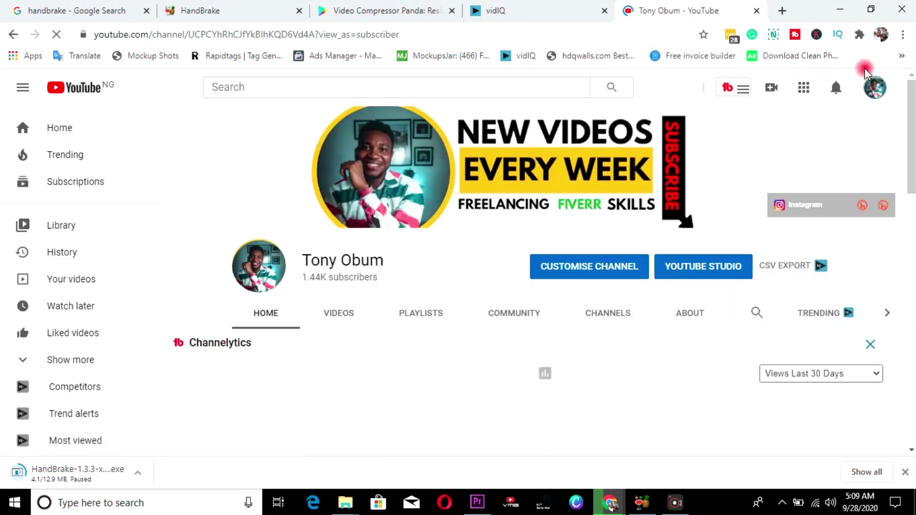
scroll(913, 140, down, 2)
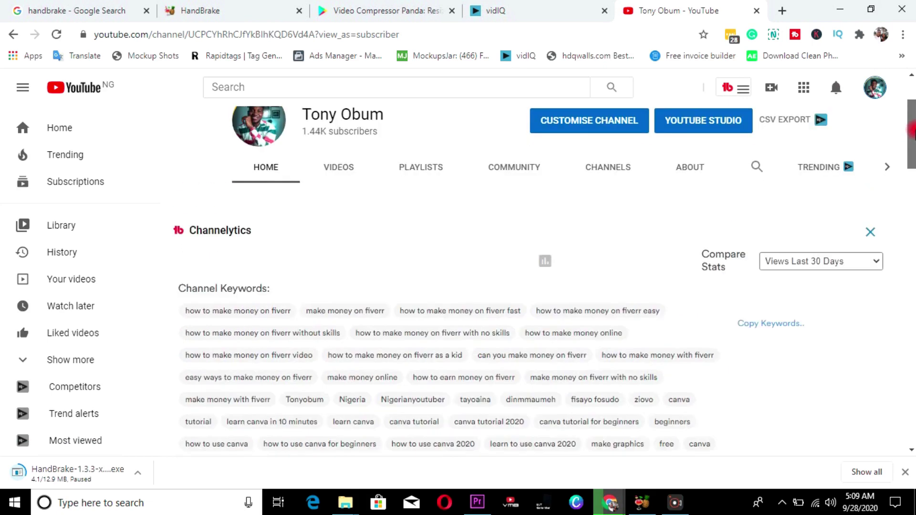
scroll(912, 86, up, 2)
mouse_move(913, 87)
mouse_down()
mouse_move(913, 206)
mouse_move(912, 86)
mouse_up()
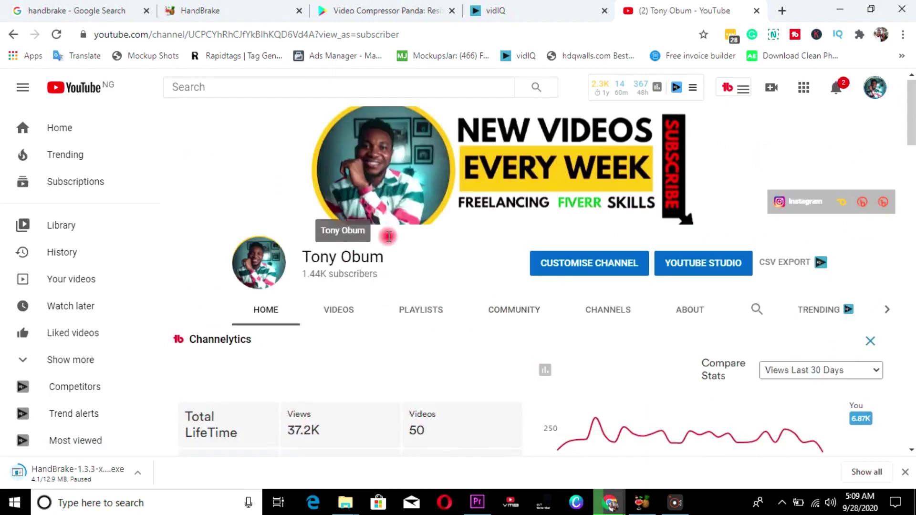
scroll(638, 296, down, 5)
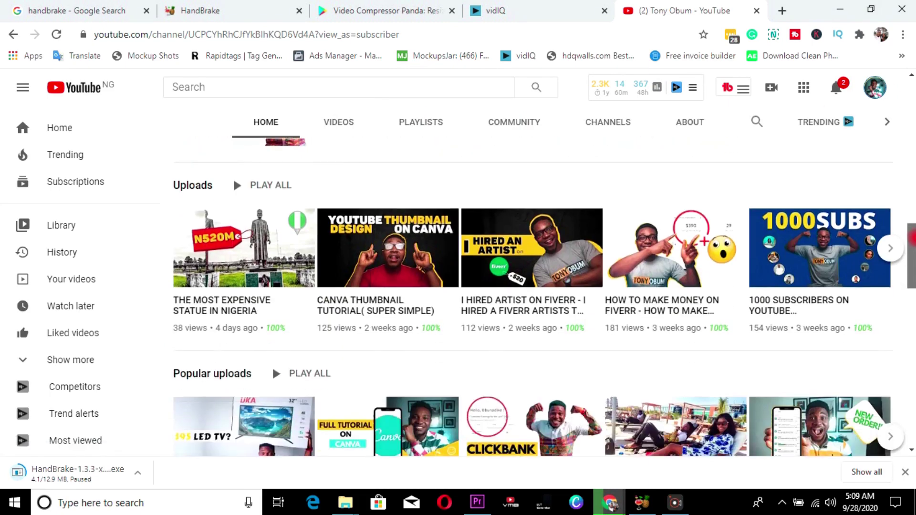
scroll(638, 298, down, 2)
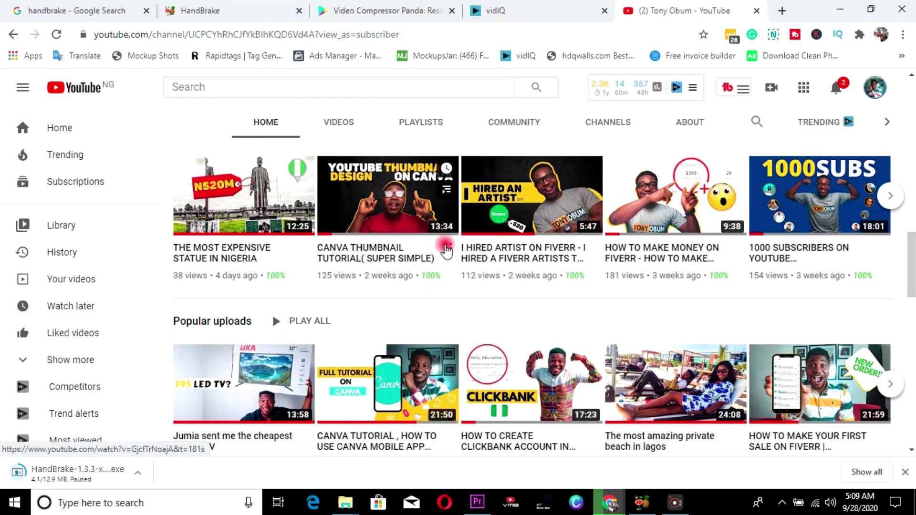
mouse_move(819, 248)
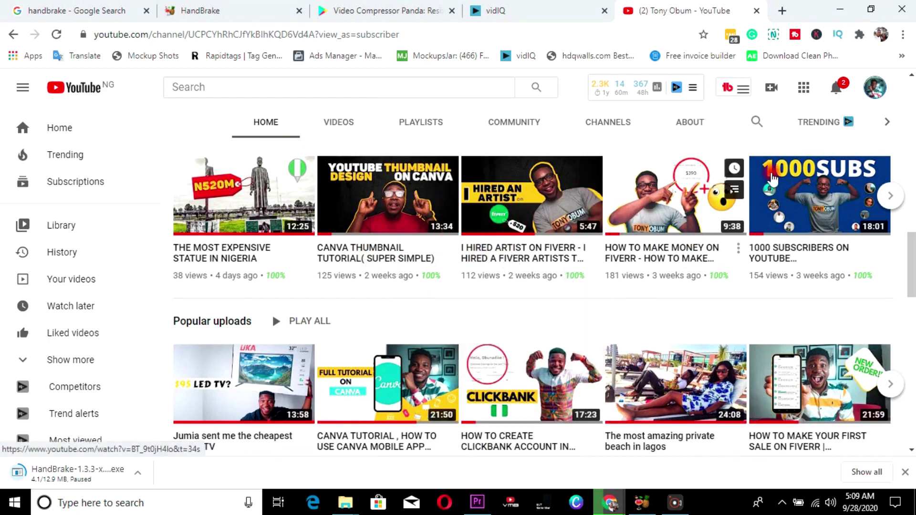
drag(913, 243, 913, 339)
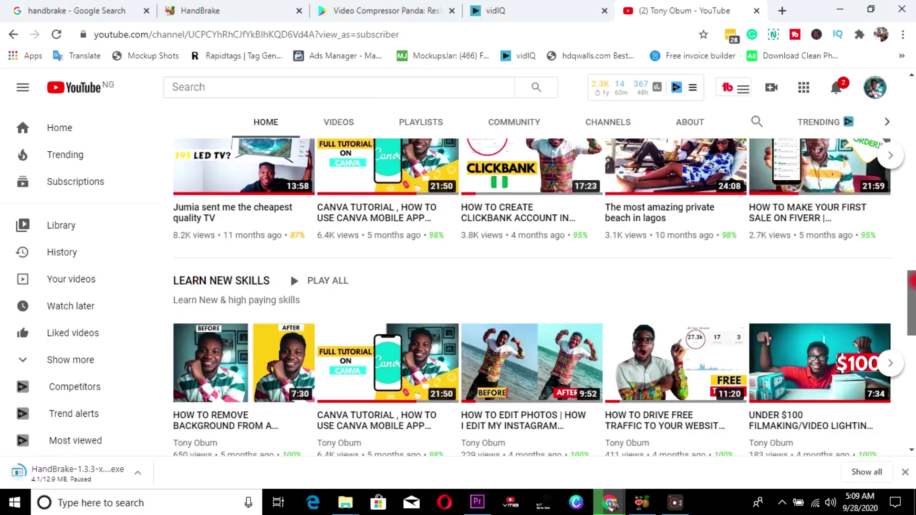
scroll(912, 340, up, 10)
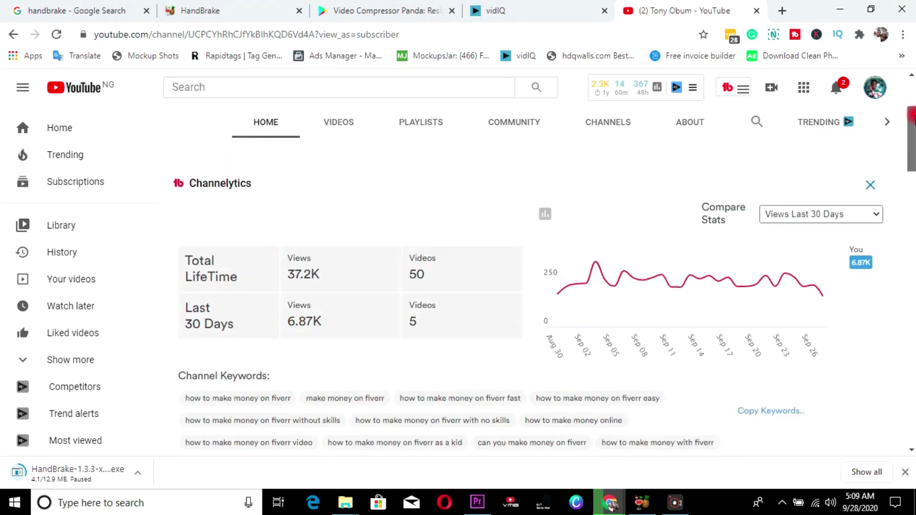
scroll(774, 85, down, 4)
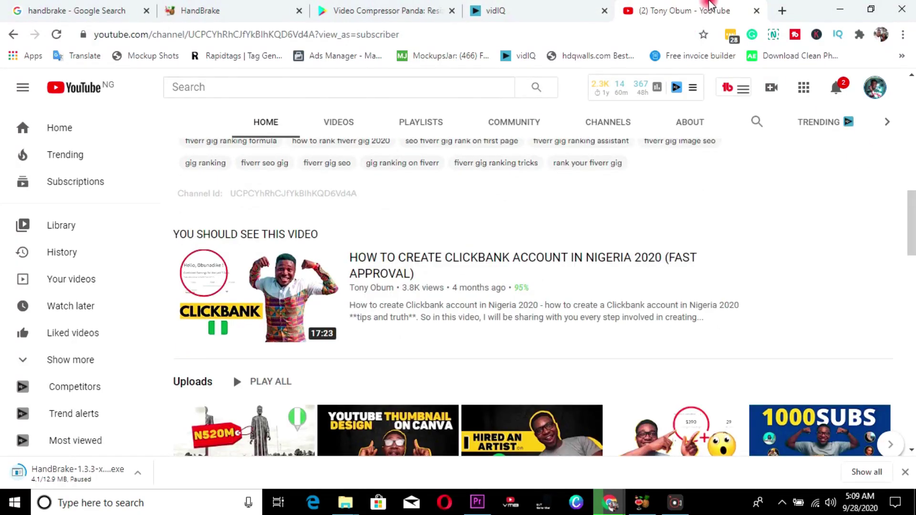